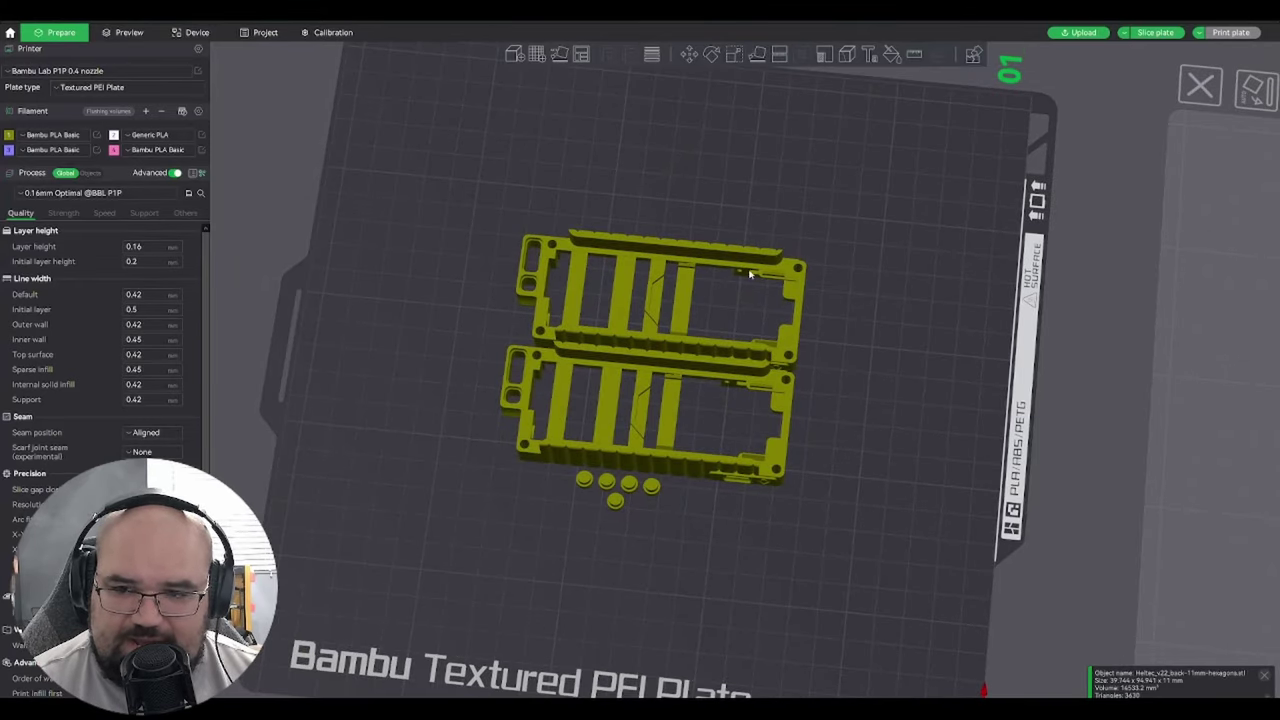
Select the top Heltec frame part and orbit the view to see both frames in tilted perspective
click(750, 272)
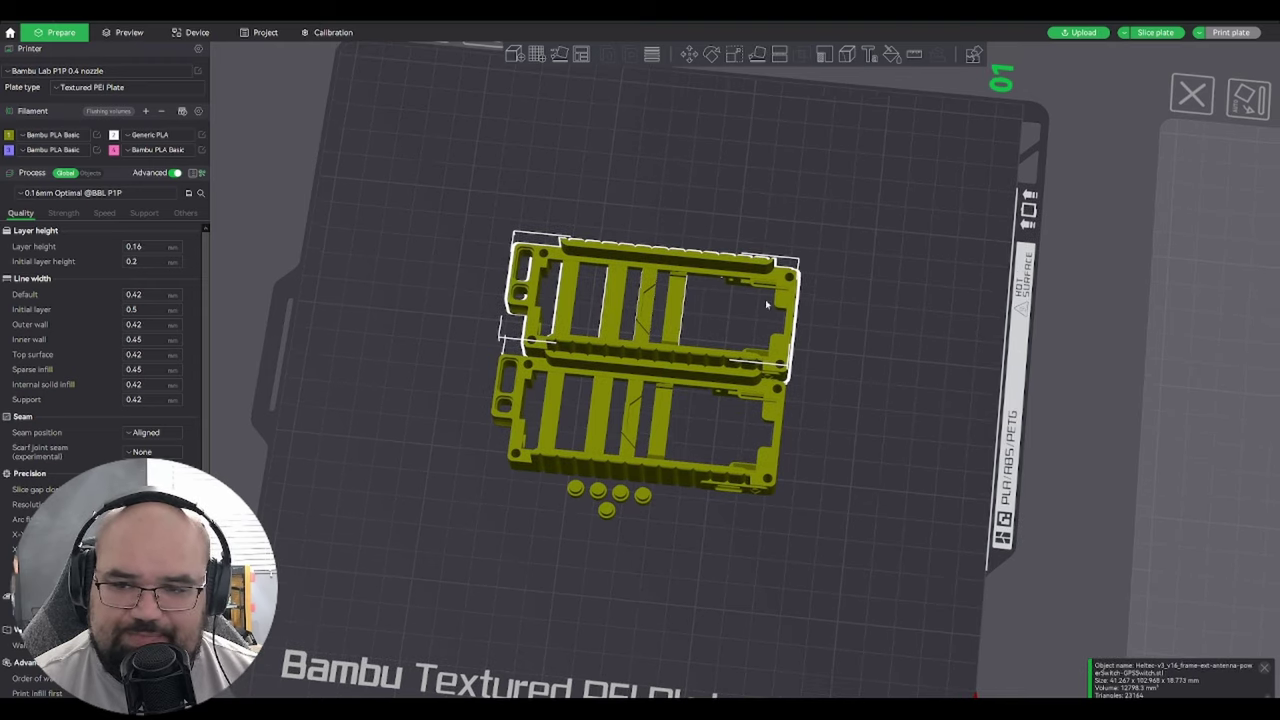
drag(783, 333, 626, 291)
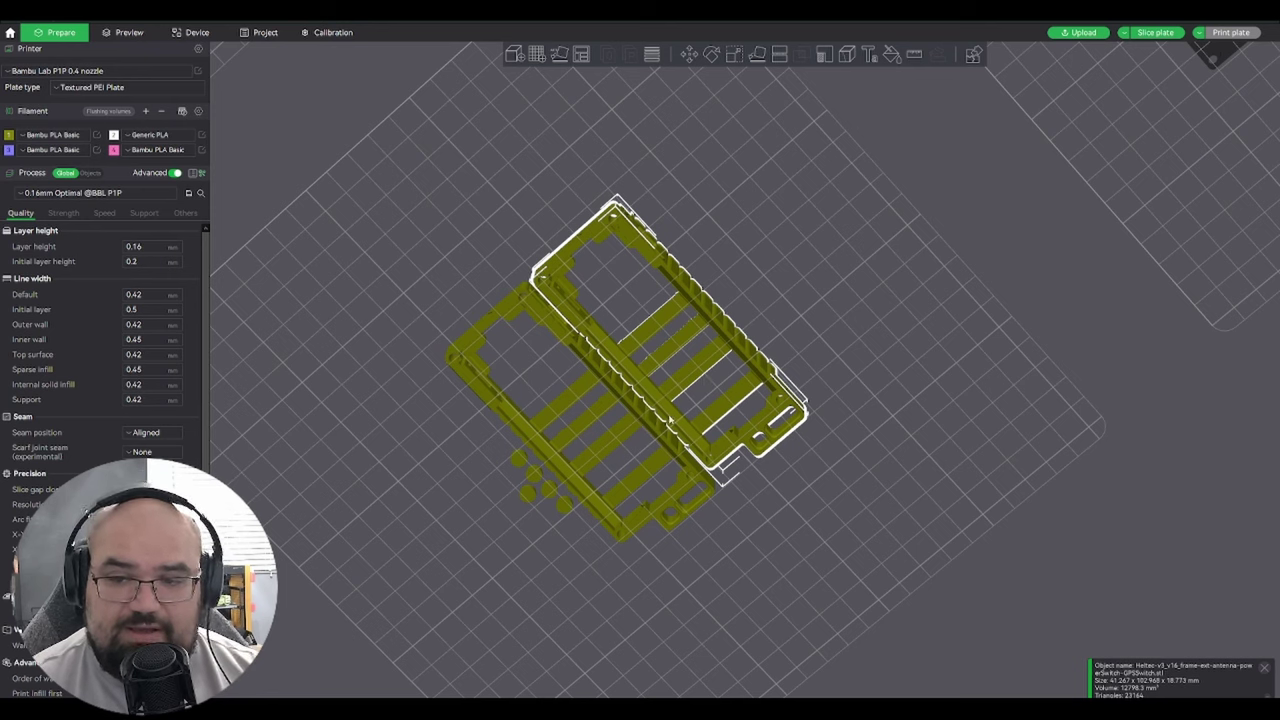
drag(752, 328, 712, 370)
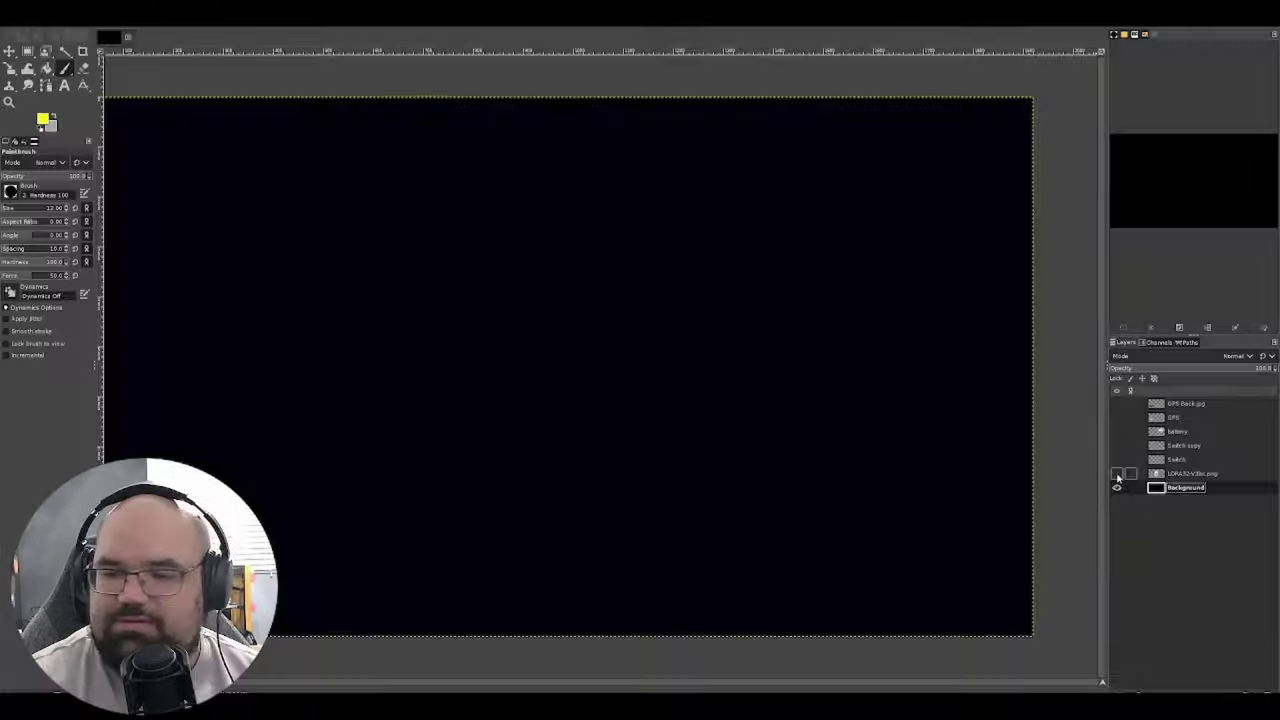
Show the Heltec board, both switch and GPS Back layers, and swap the foreground colour to red
click(1117, 473)
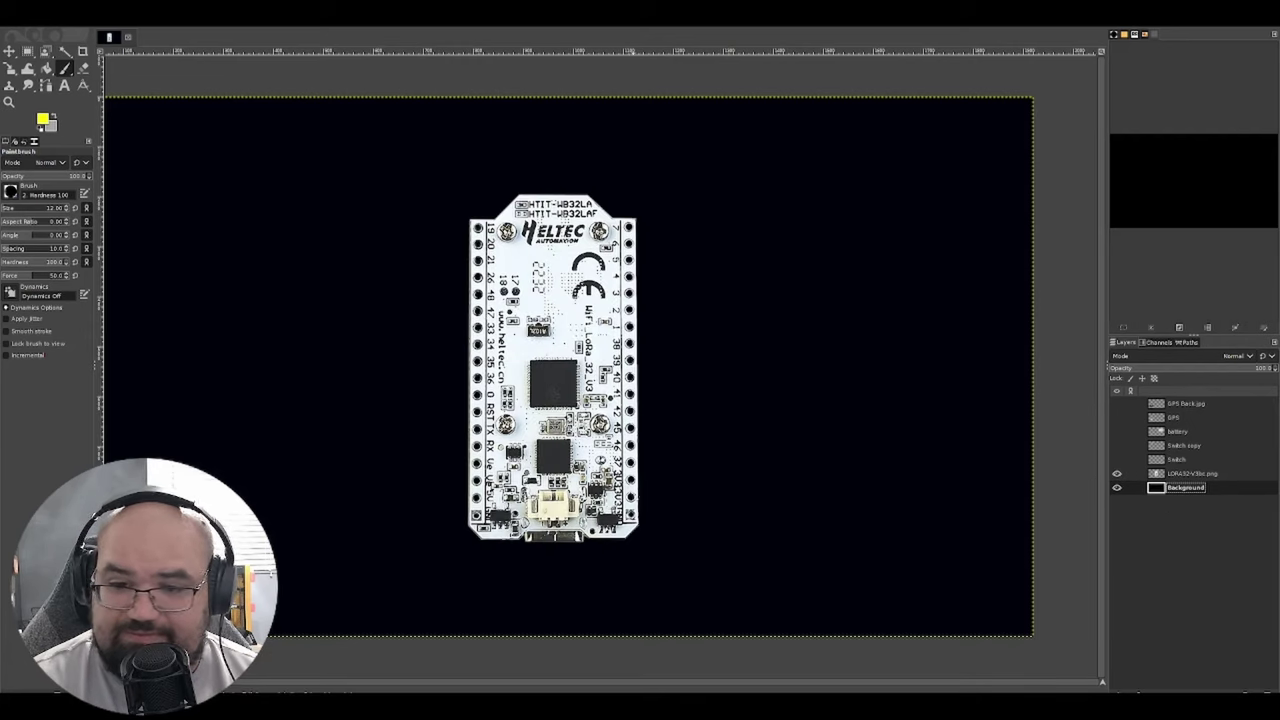
drag(1117, 460, 1120, 417)
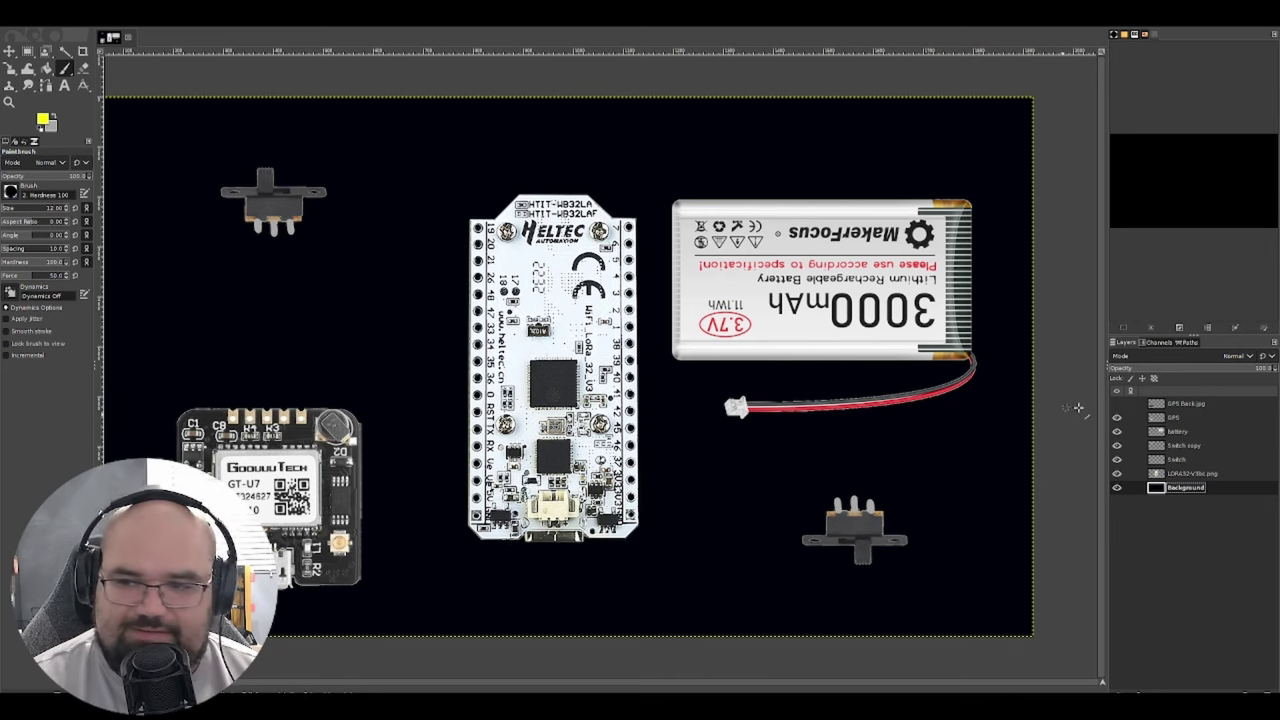
click(1117, 404)
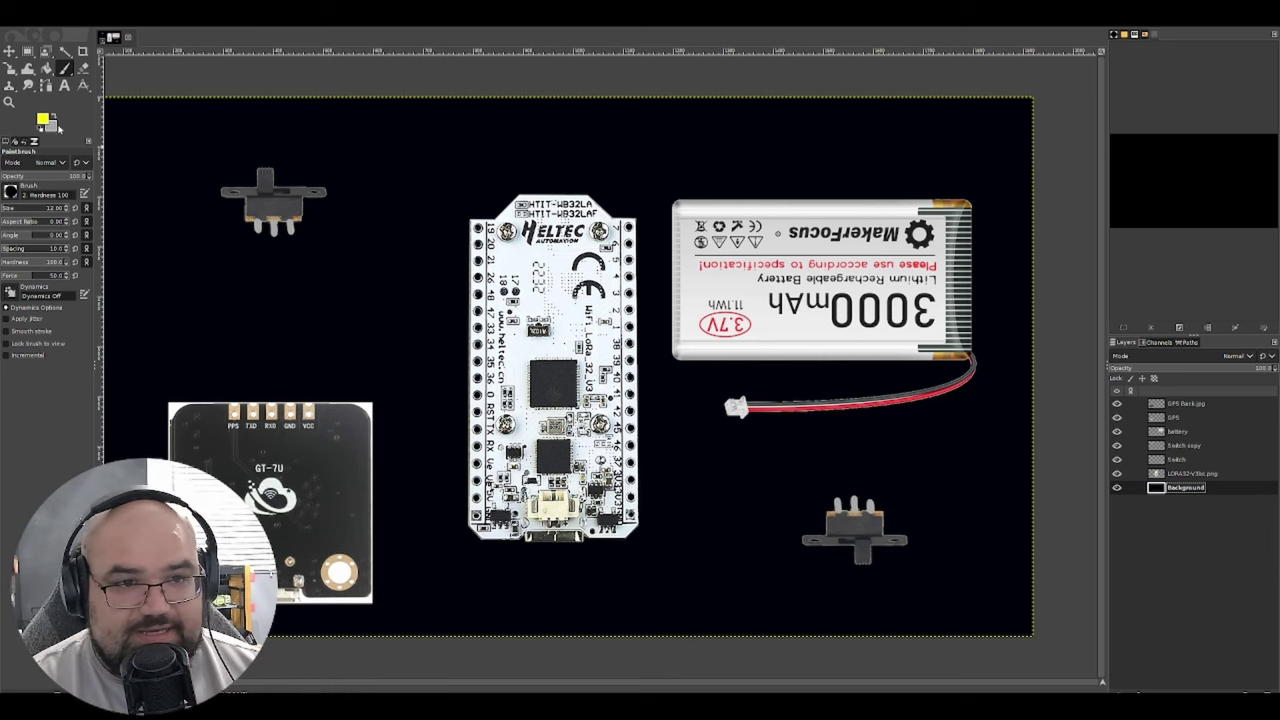
key(x)
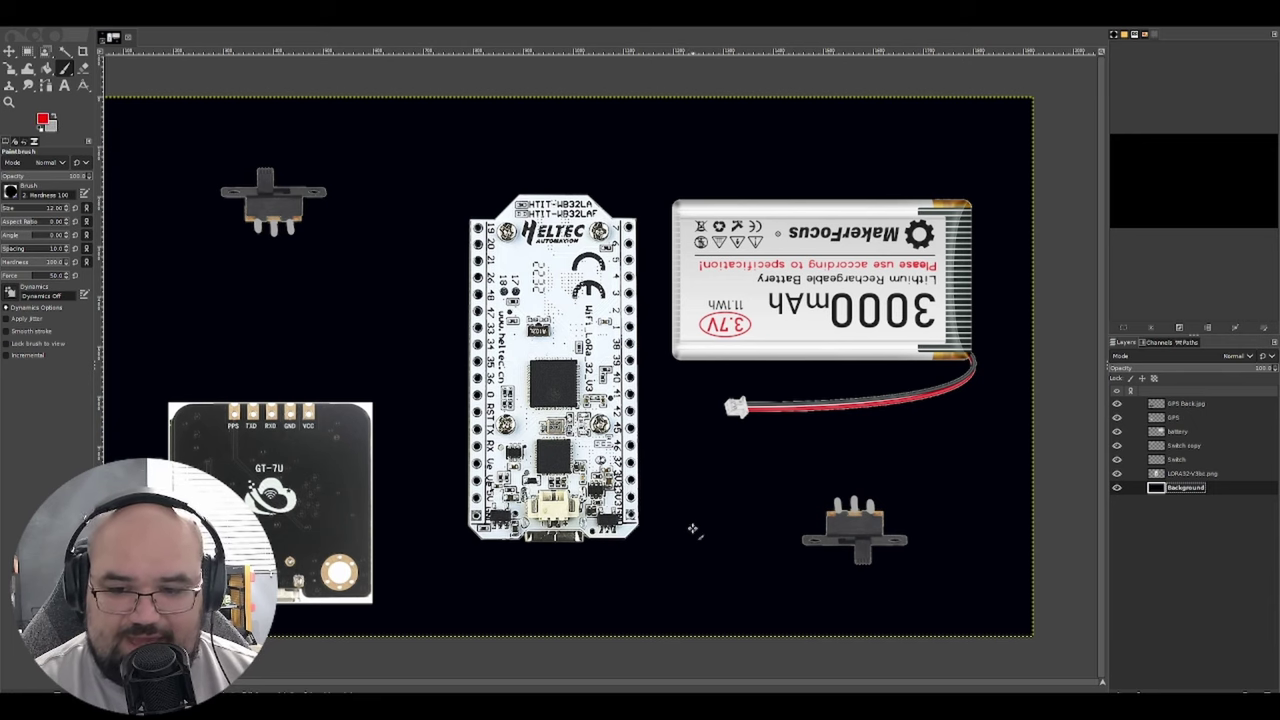
Paint a red wire from the board to GPS VCC and a white wire to GND, then begin a green wire
mouse_move(634, 496)
mouse_down()
mouse_move(667, 513)
mouse_move(644, 572)
mouse_move(488, 562)
mouse_move(440, 514)
mouse_move(440, 430)
mouse_move(397, 388)
mouse_move(306, 400)
mouse_up()
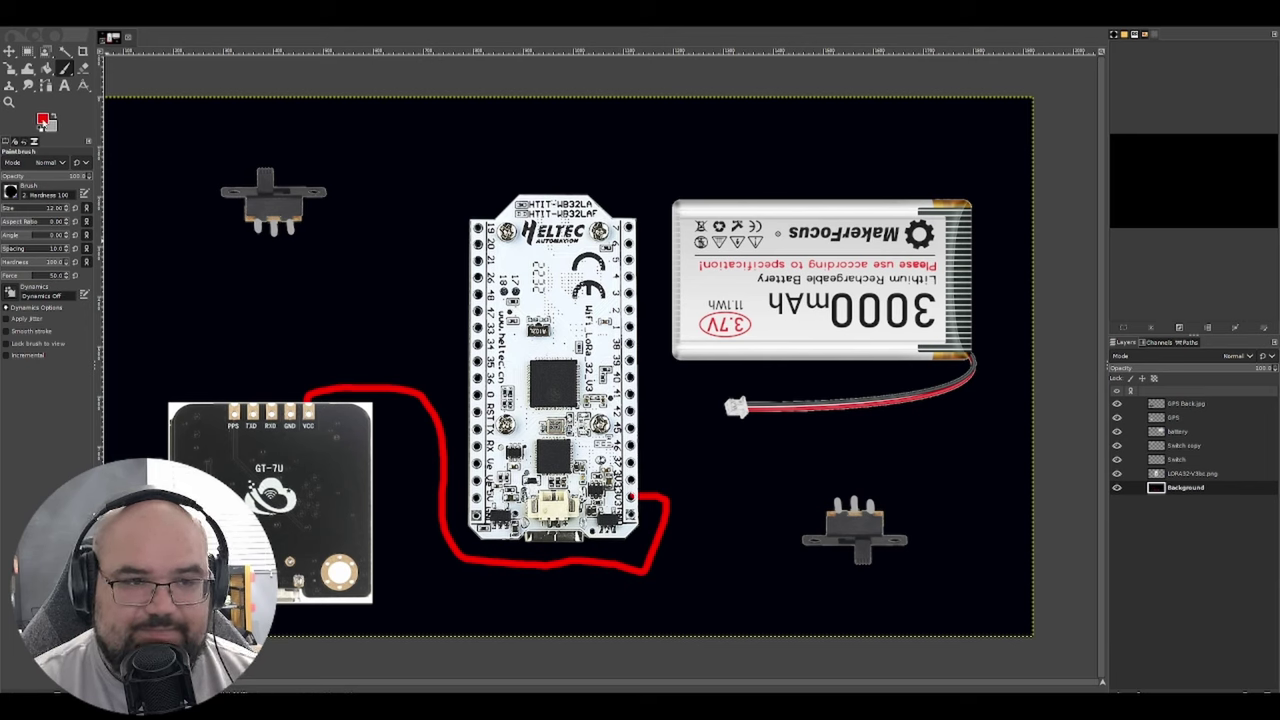
key(d)
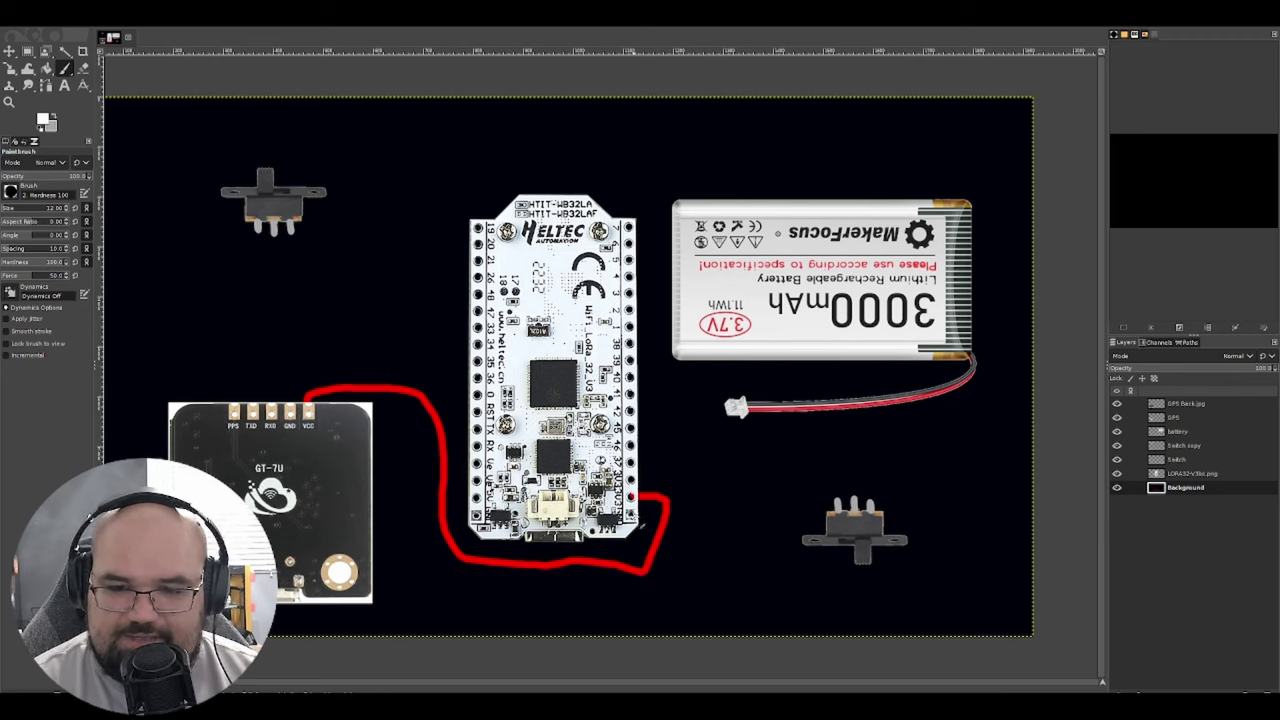
mouse_move(632, 518)
mouse_down()
mouse_move(660, 522)
mouse_move(668, 543)
mouse_move(568, 595)
mouse_move(426, 552)
mouse_move(398, 405)
mouse_move(302, 372)
mouse_move(290, 408)
mouse_up()
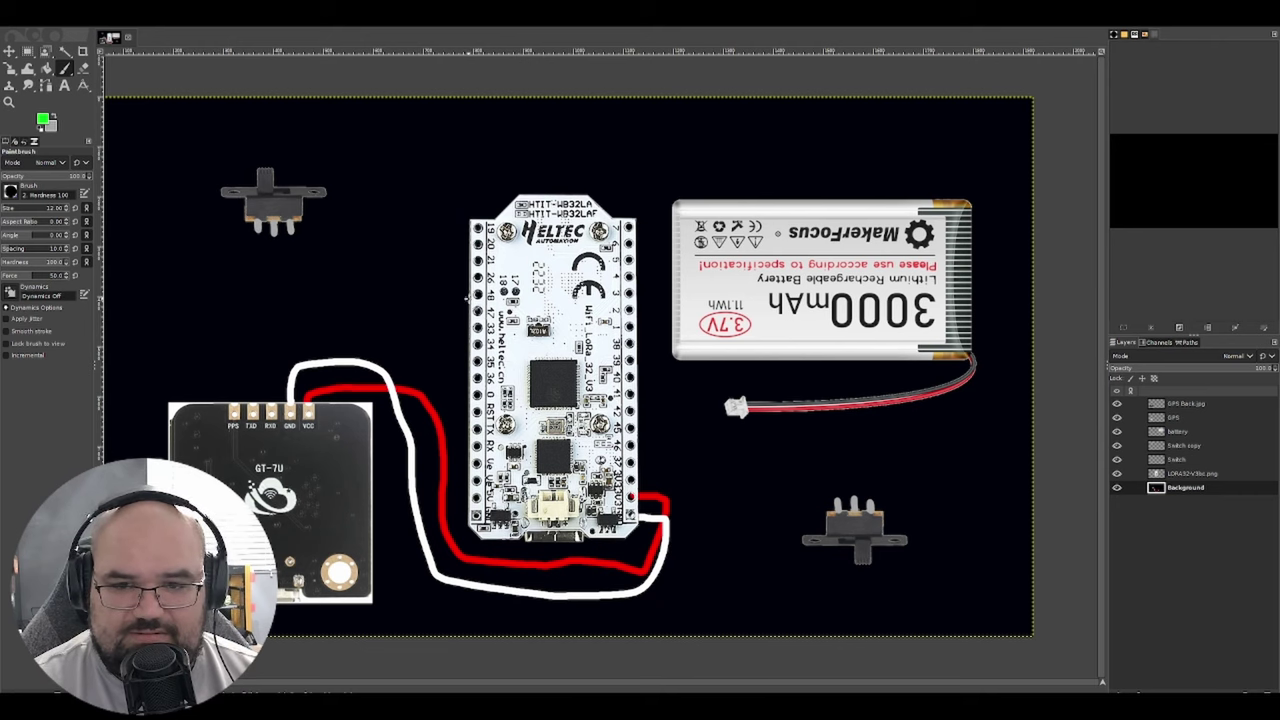
drag(478, 293, 437, 291)
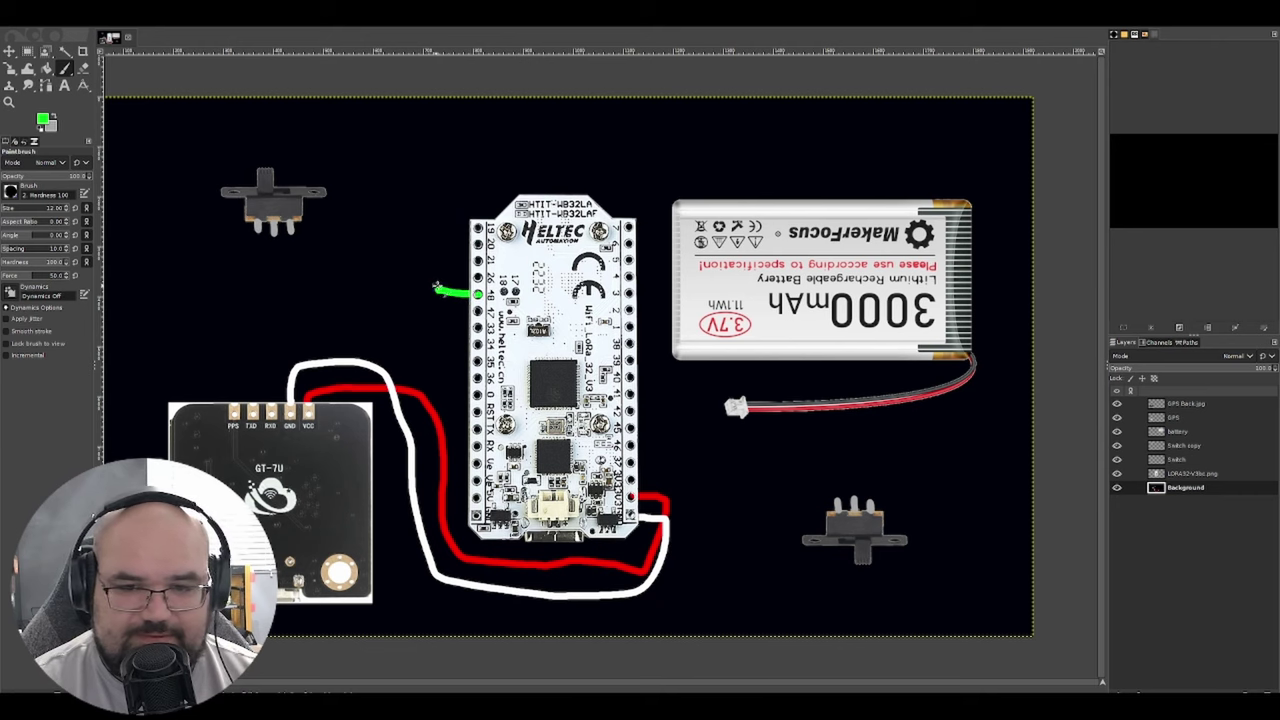
Redraw the green wire to the GPS RXD pin and paint a yellow wire to the TXD pin
key(ctrl+z)
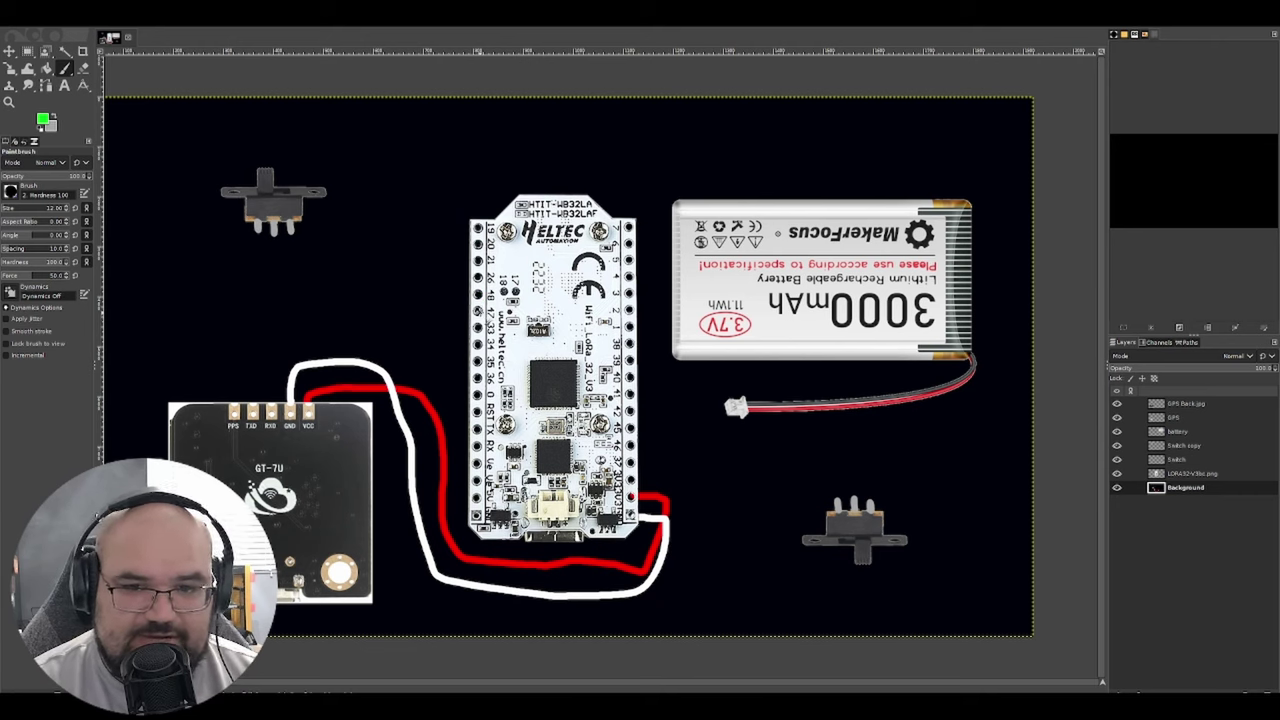
mouse_move(478, 311)
mouse_down()
mouse_move(337, 302)
mouse_move(271, 343)
mouse_move(266, 402)
mouse_up()
key(ctrl+z)
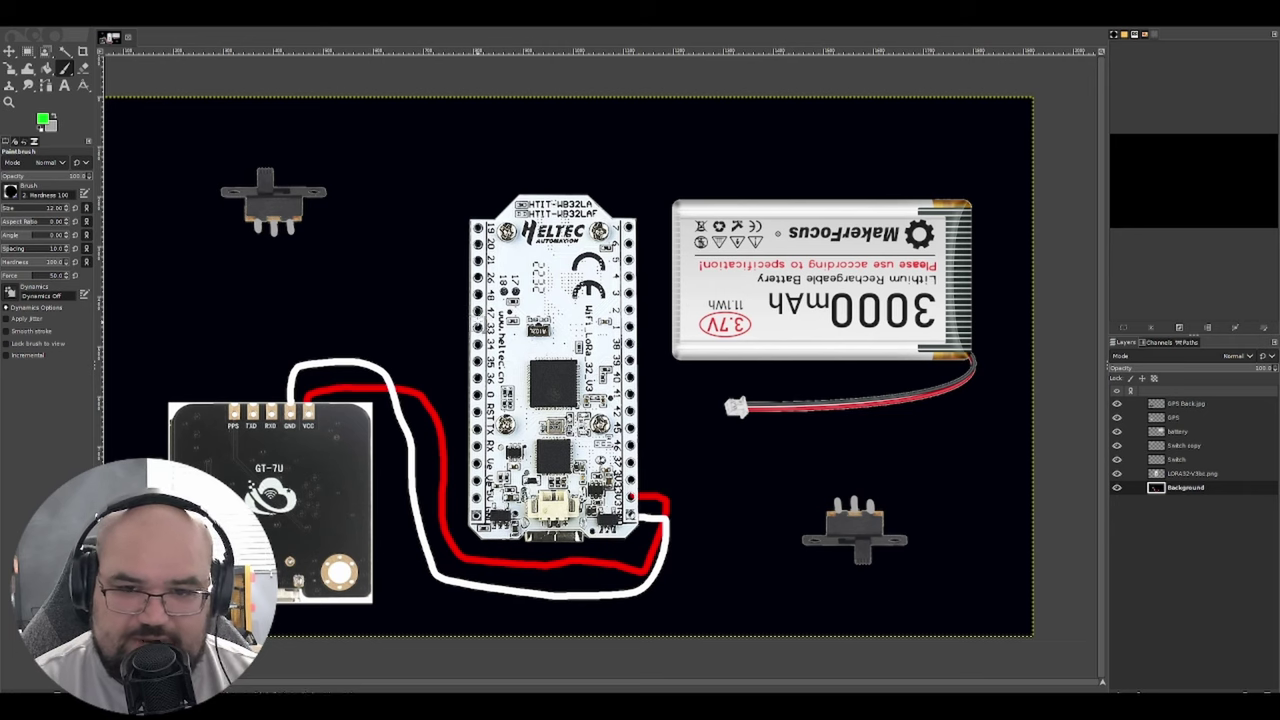
mouse_move(478, 311)
mouse_down()
mouse_move(290, 322)
mouse_move(272, 402)
mouse_up()
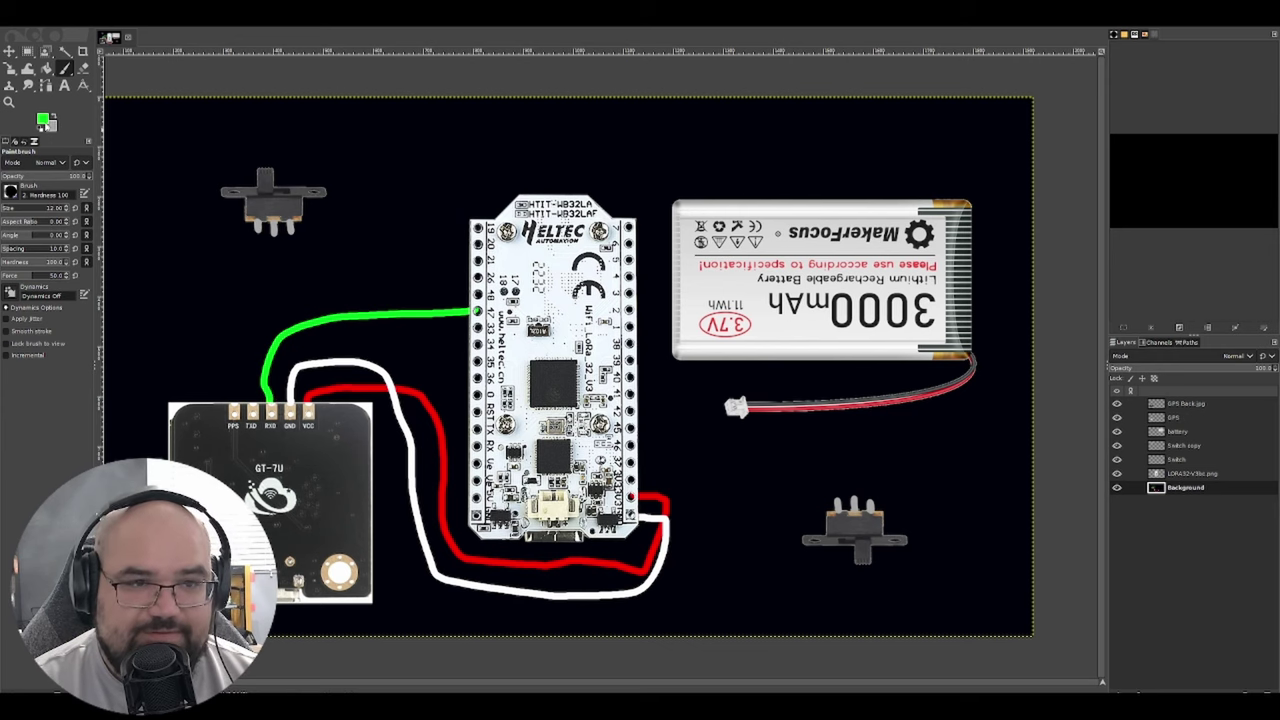
key(x)
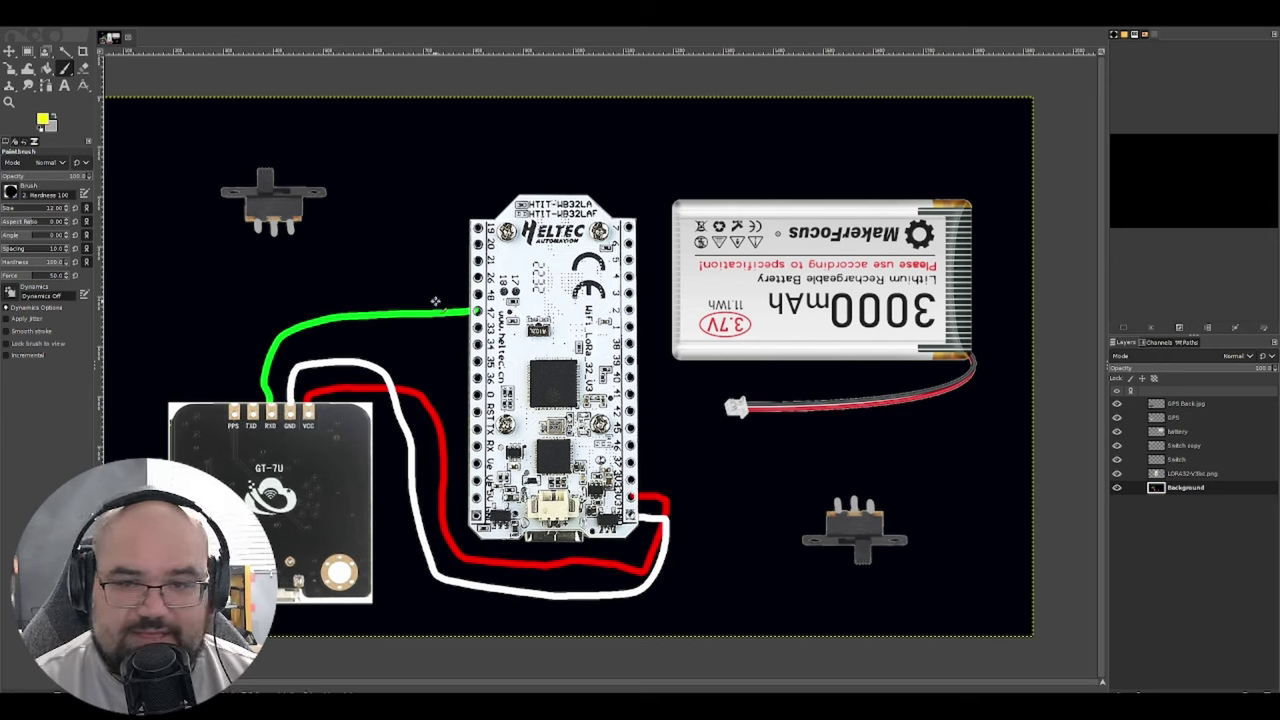
mouse_move(476, 294)
mouse_down()
mouse_move(324, 288)
mouse_move(250, 320)
mouse_move(252, 412)
mouse_up()
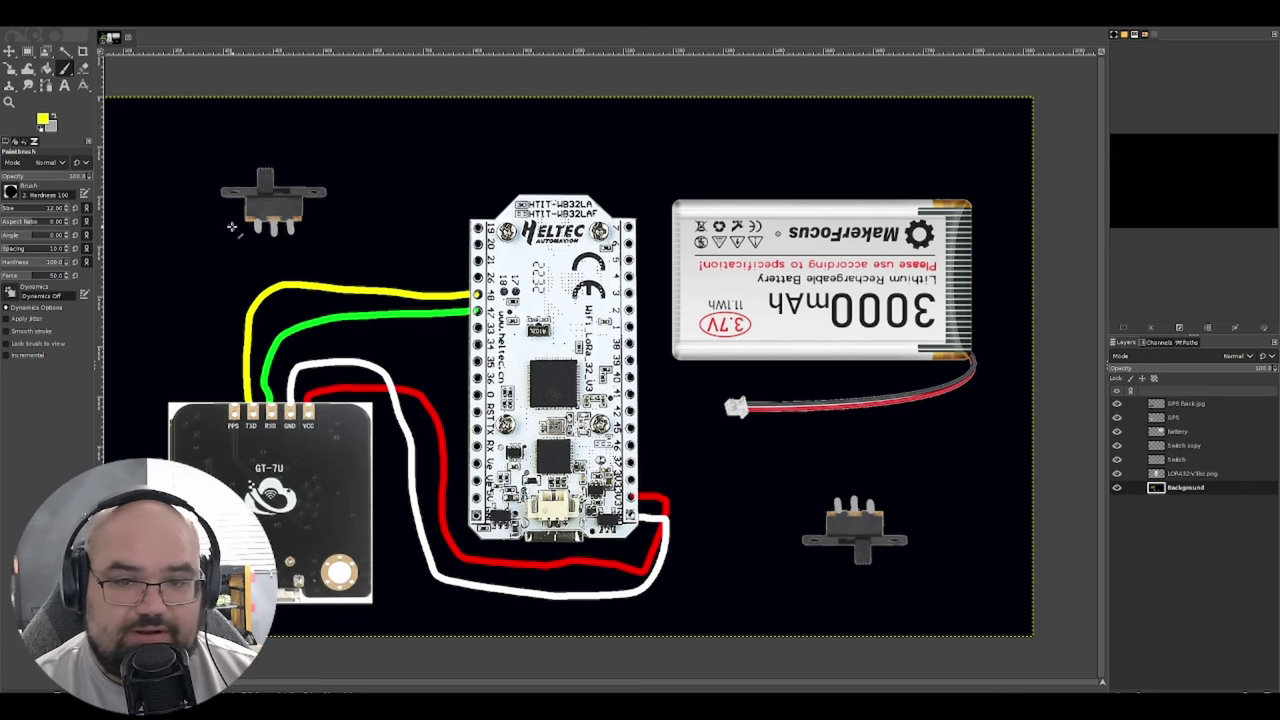
Erase the red wire where it overlaps the white wire, then return to the Paintbrush in red
click(84, 68)
mouse_move(325, 389)
mouse_down()
mouse_move(390, 397)
mouse_move(312, 392)
mouse_up()
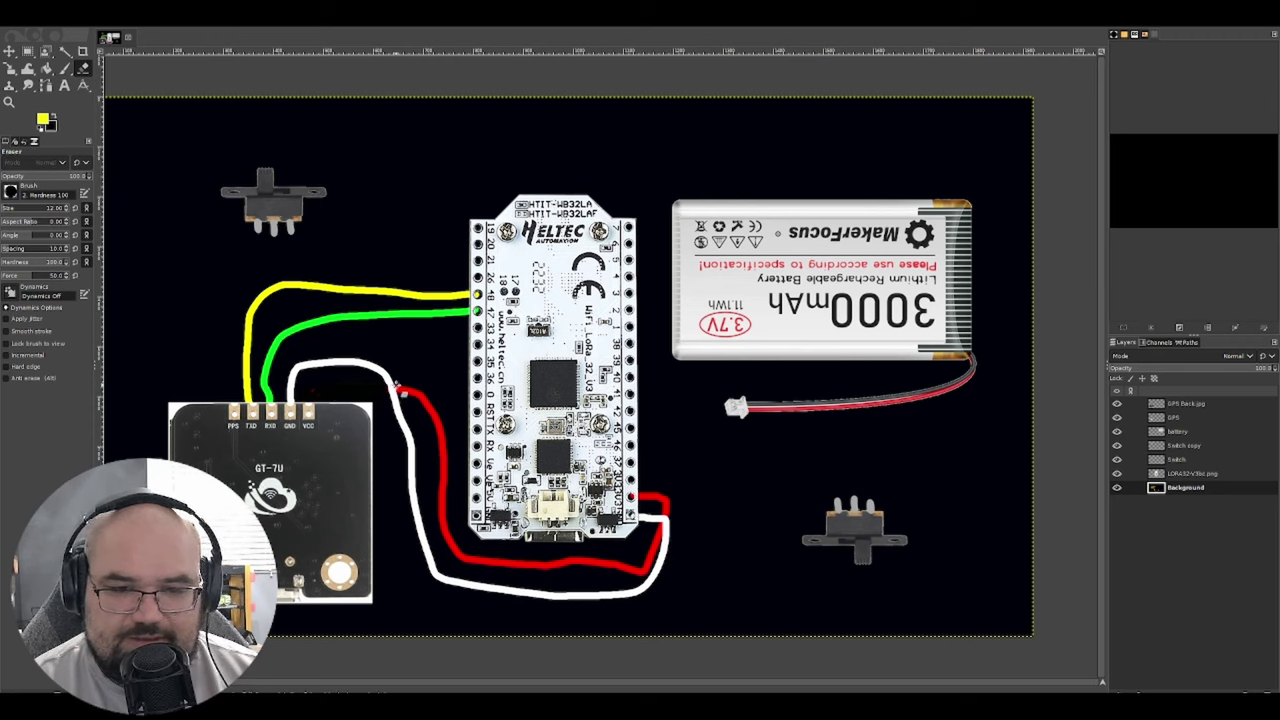
drag(400, 390, 416, 397)
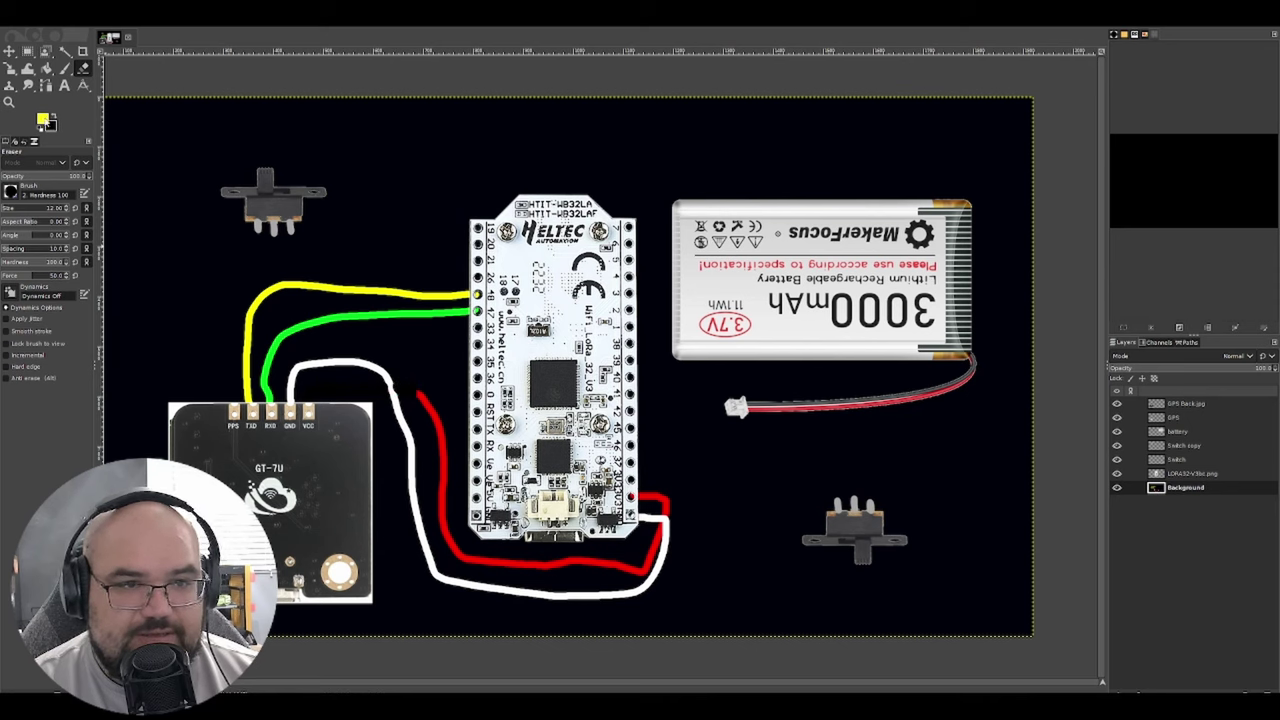
key(x)
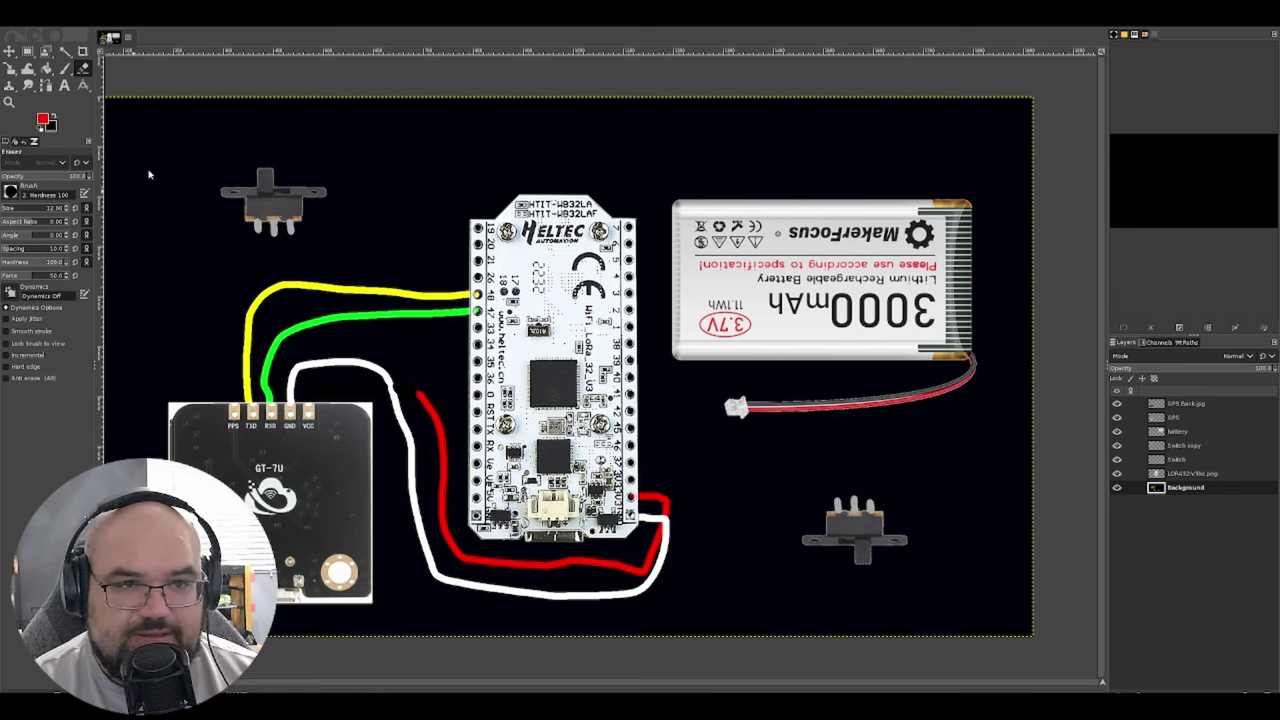
click(64, 68)
Paint red wires from the board's red wire up to the top switch and from that switch to GPS VCC
mouse_move(418, 394)
mouse_down()
mouse_move(412, 256)
mouse_move(295, 232)
mouse_up()
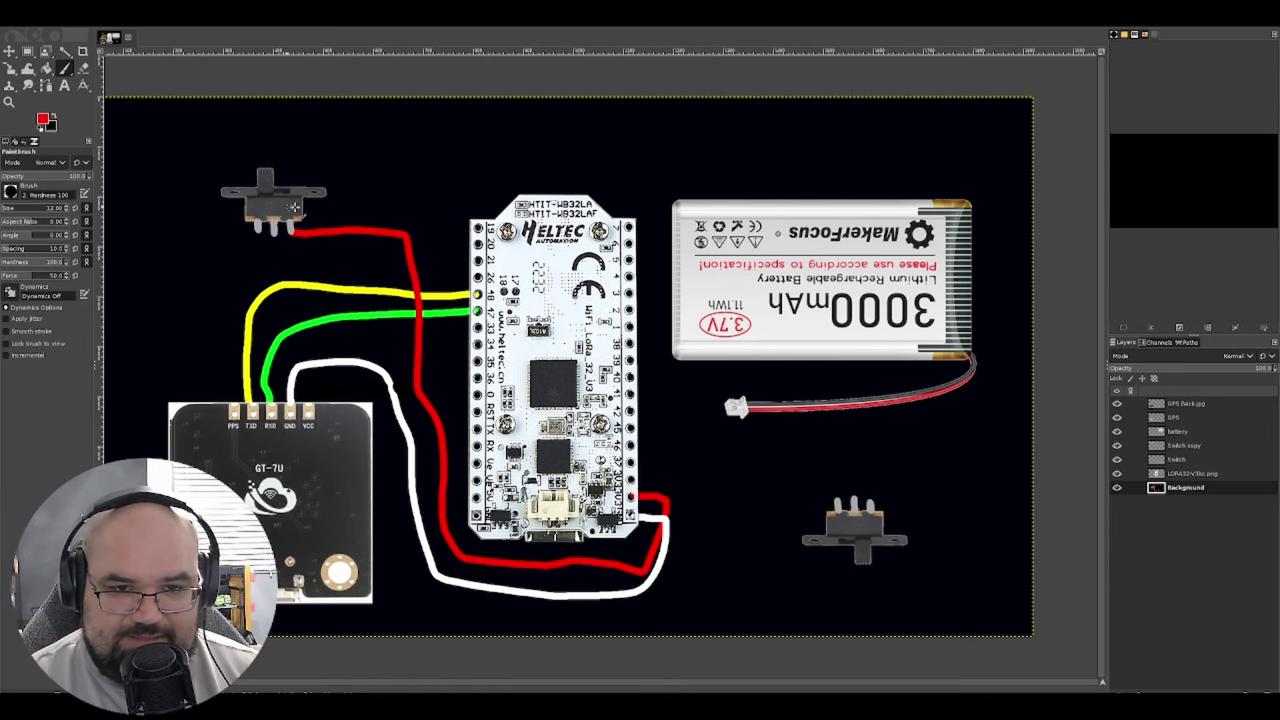
mouse_move(274, 234)
mouse_down()
mouse_move(284, 308)
mouse_move(318, 356)
mouse_move(314, 398)
mouse_up()
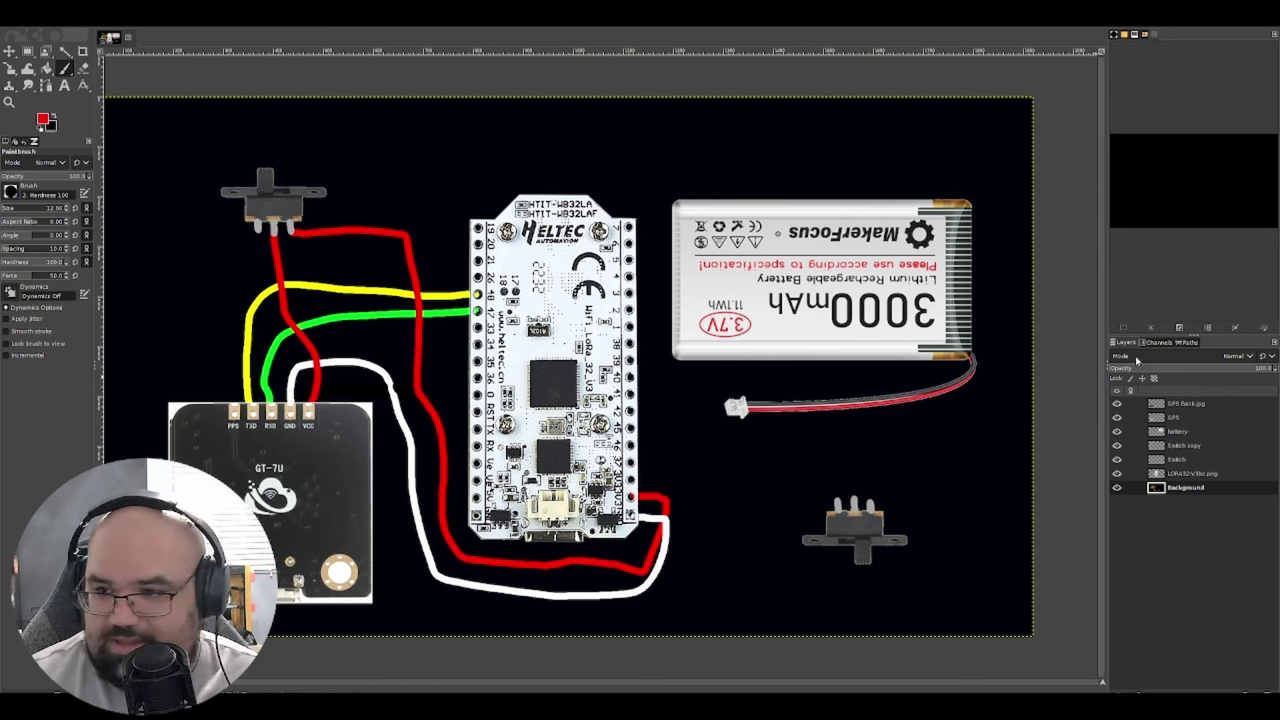
click(1196, 474)
mouse_move(565, 470)
mouse_down()
mouse_move(560, 530)
mouse_move(560, 468)
mouse_up()
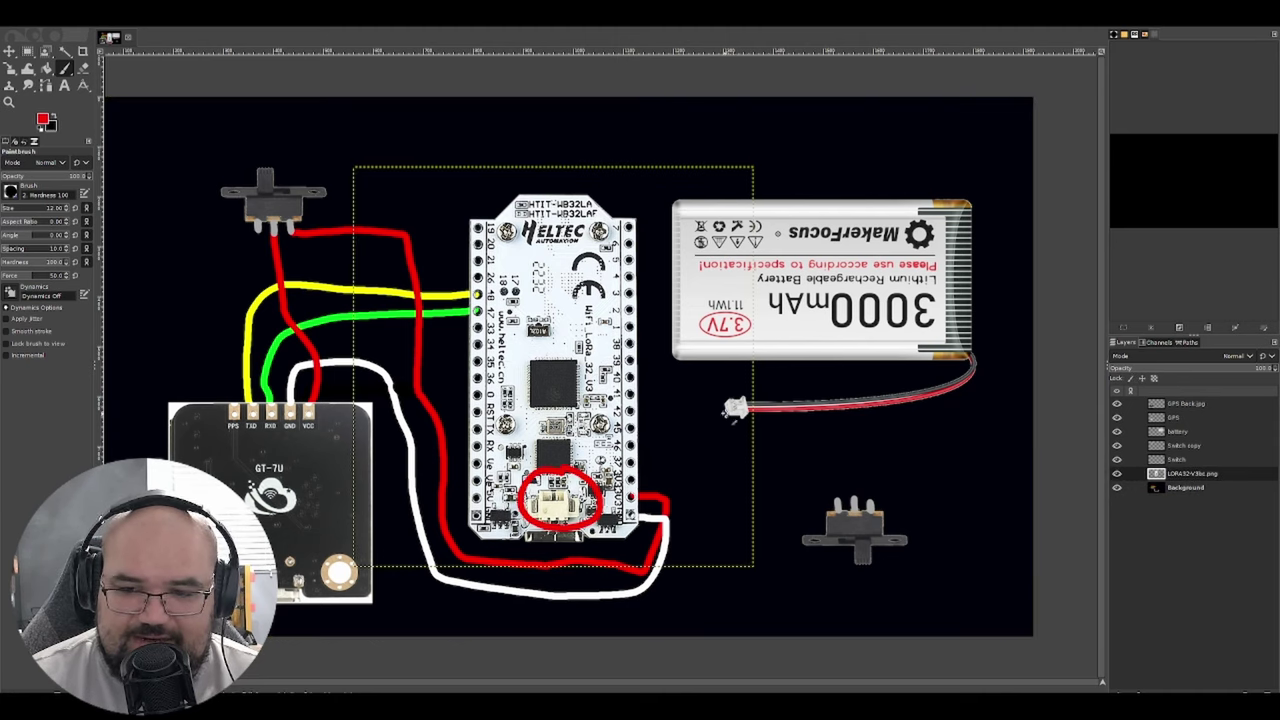
mouse_move(733, 410)
mouse_down()
mouse_move(603, 430)
mouse_move(558, 495)
mouse_up()
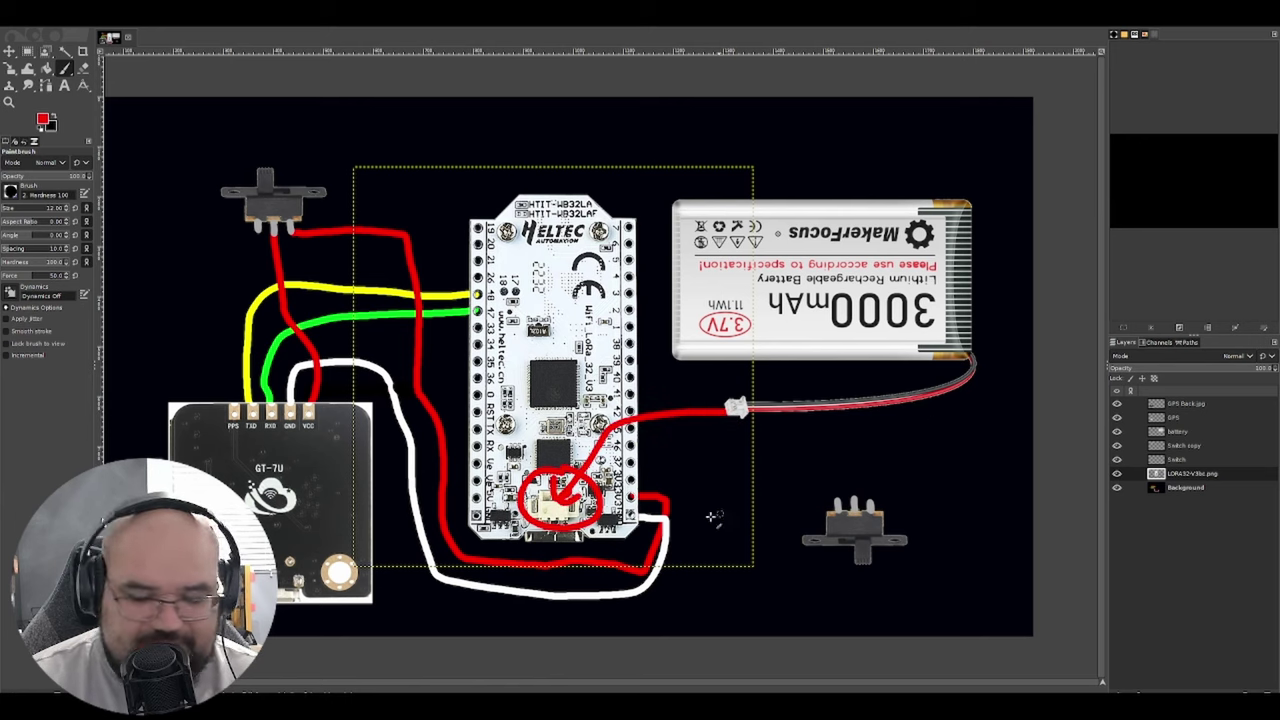
key(ctrl+z)
key(ctrl+z)
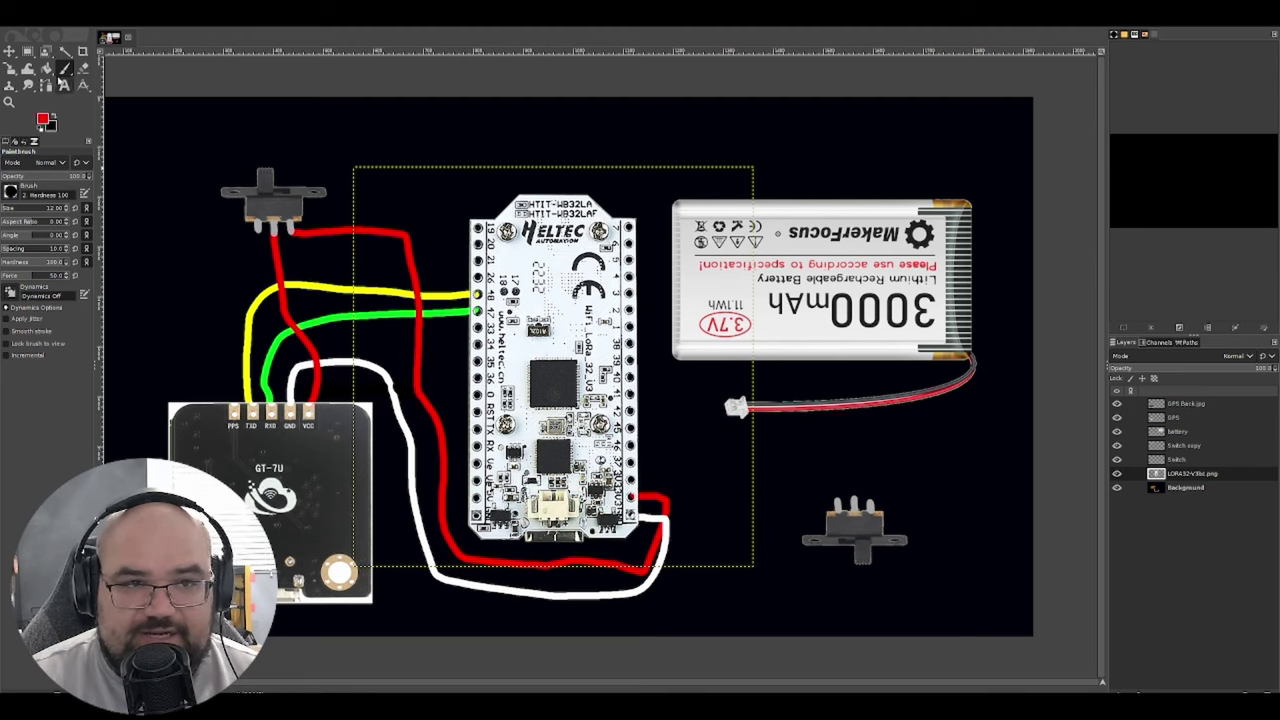
Make the Background layer active and paint red wires from the battery lead to the lower switch
click(83, 68)
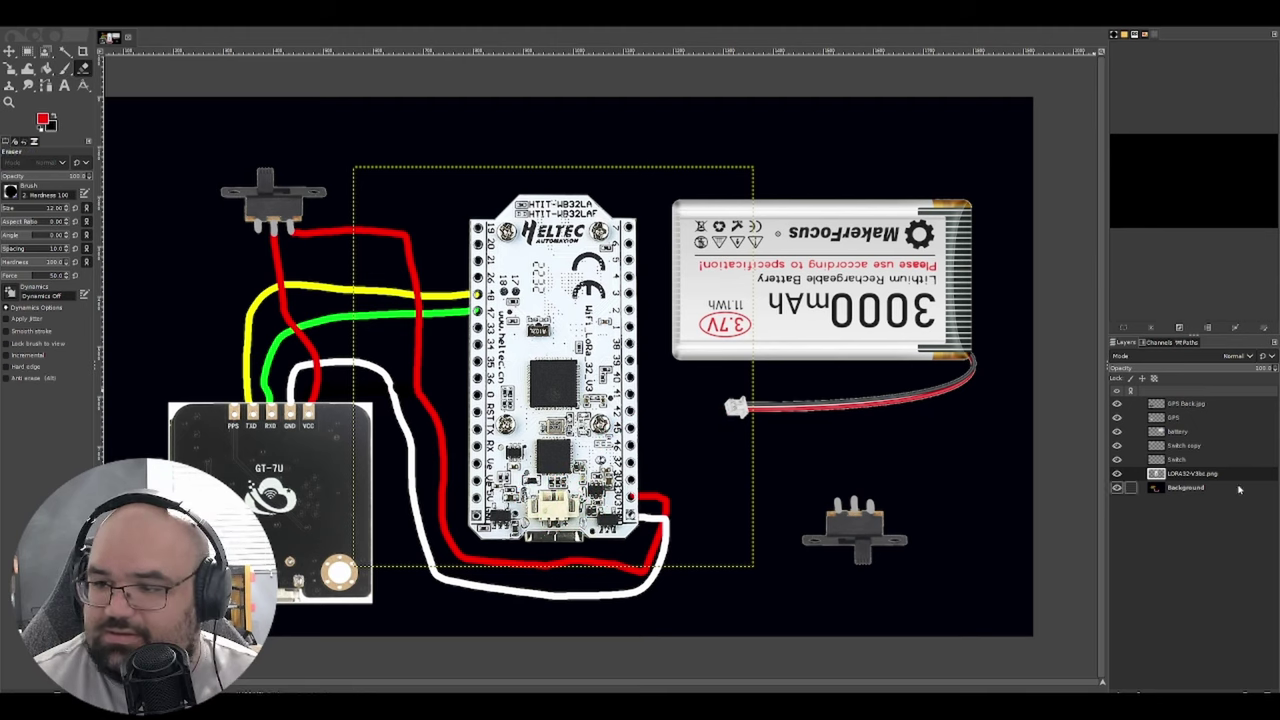
click(1193, 430)
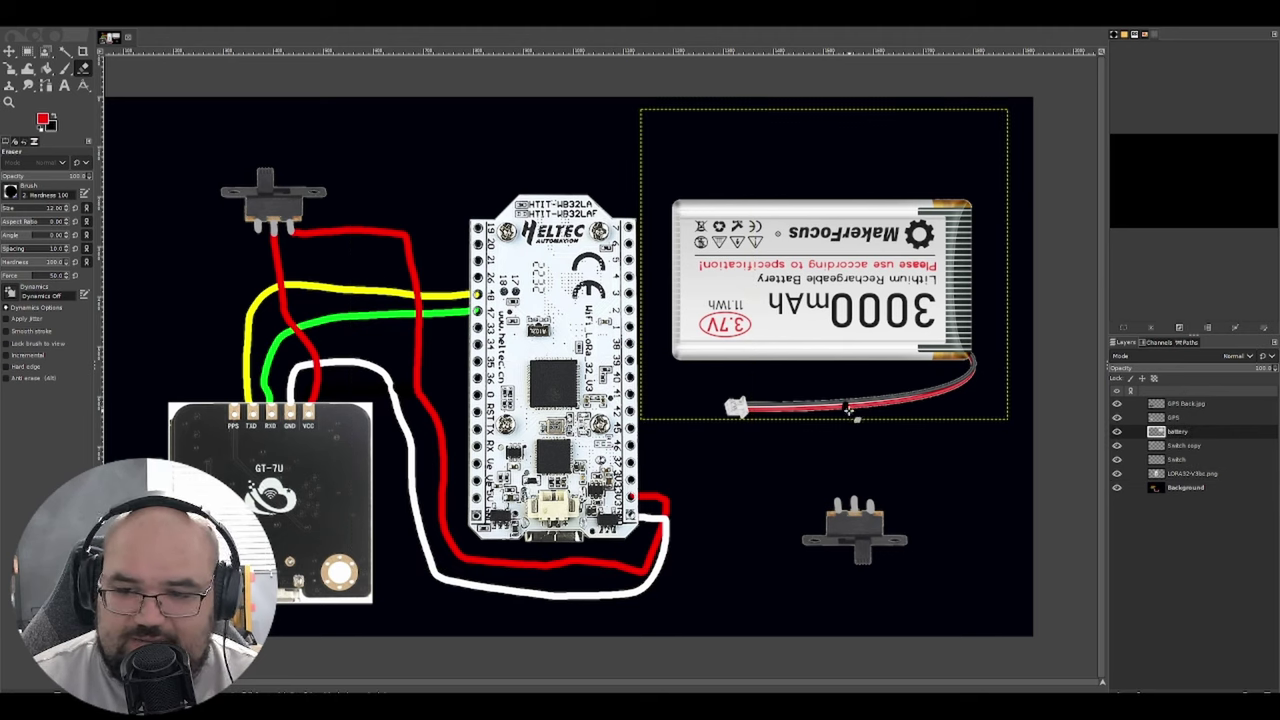
click(1140, 487)
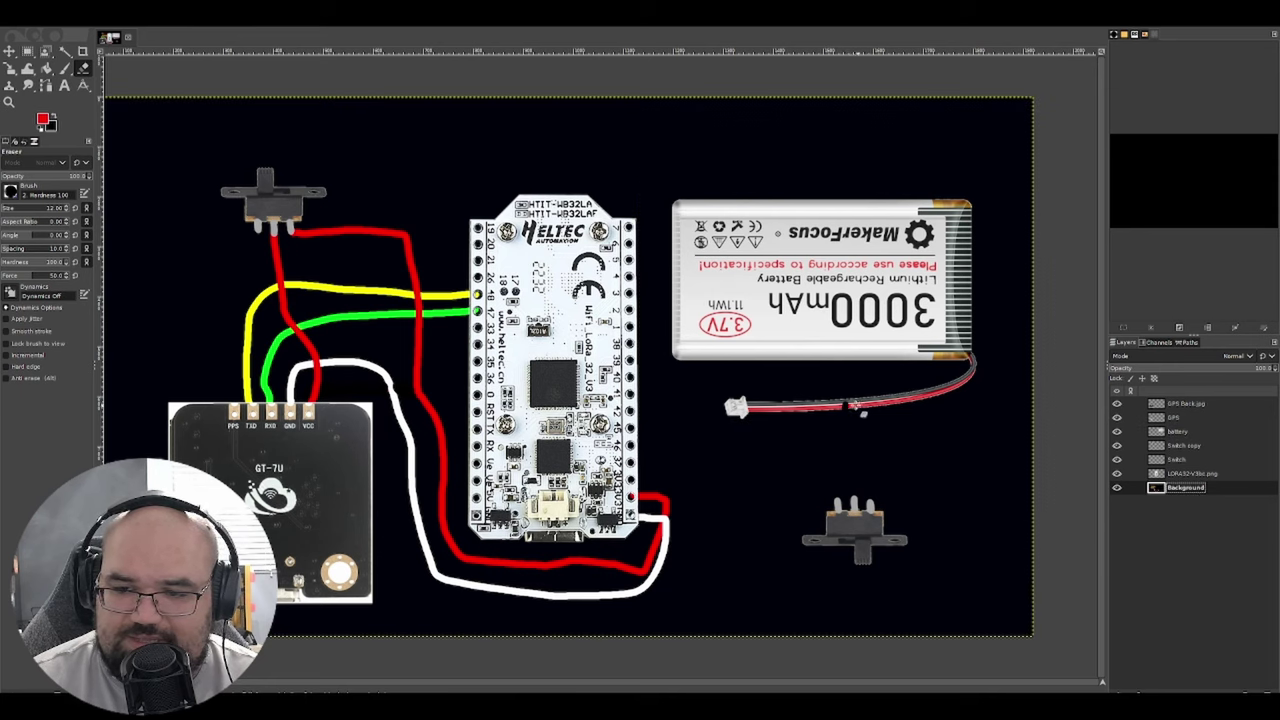
click(64, 68)
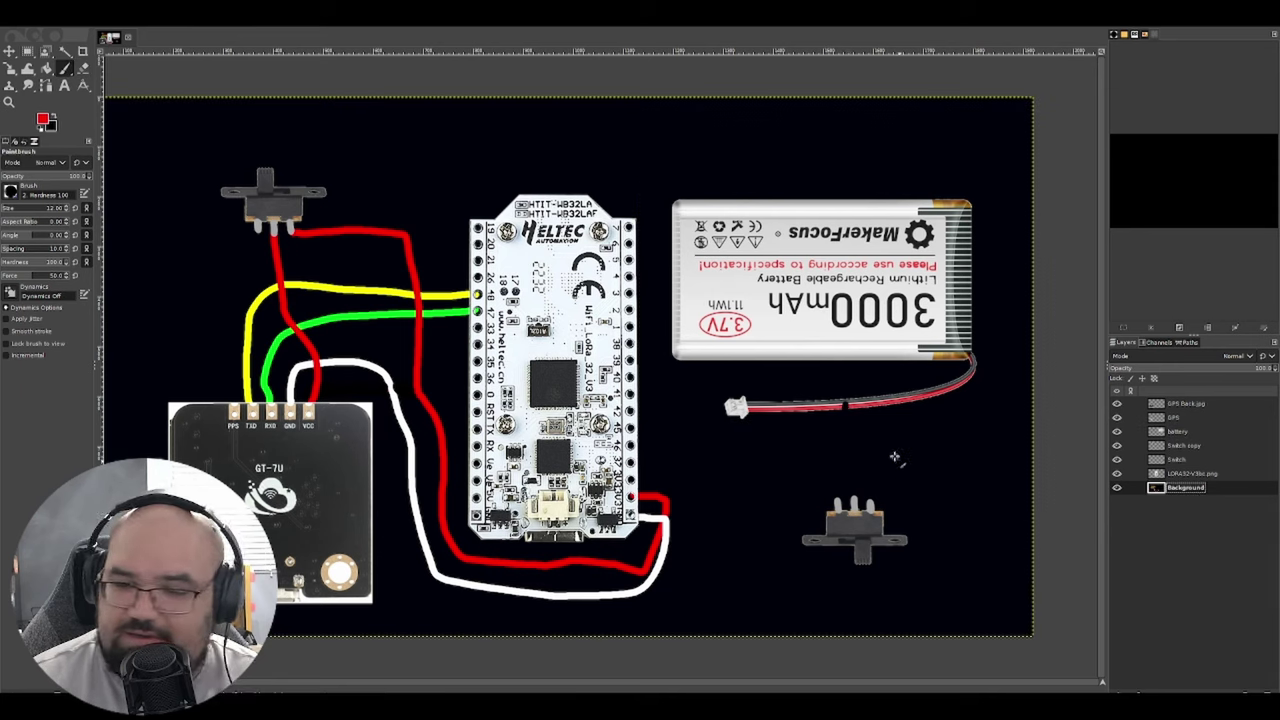
mouse_move(848, 406)
mouse_down()
mouse_move(869, 500)
mouse_move(826, 408)
mouse_up()
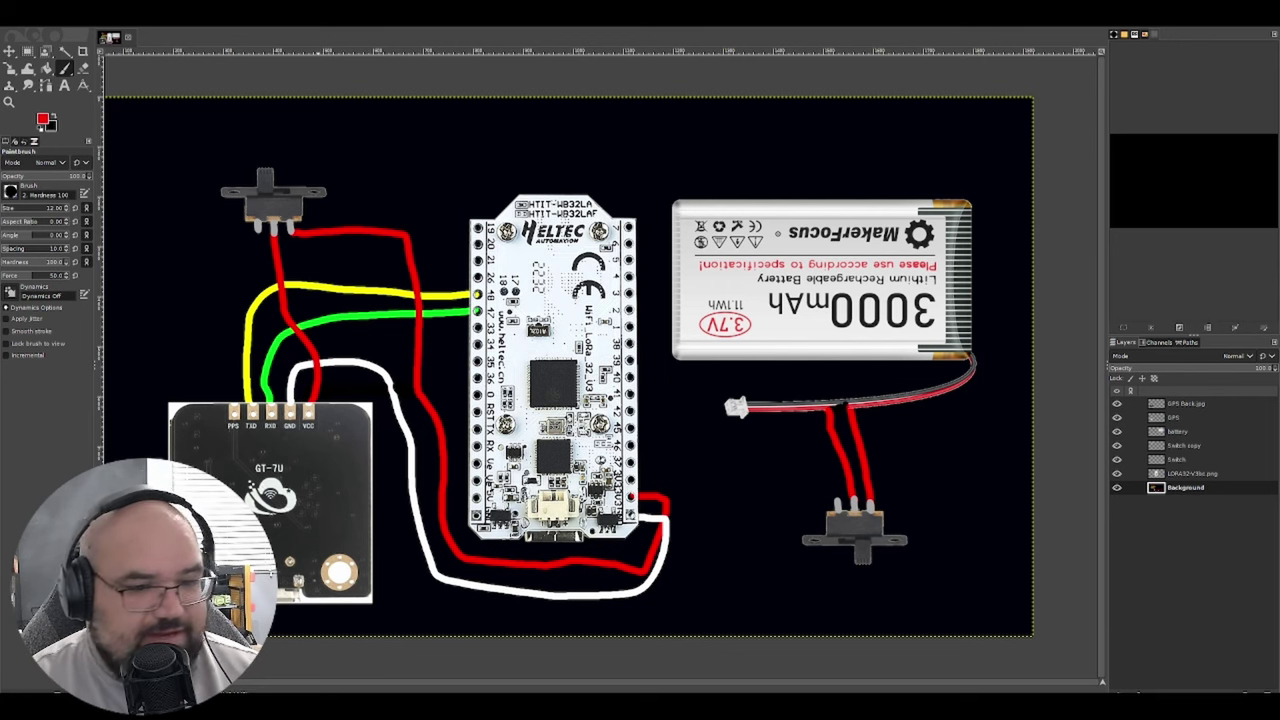
Paste the Heltec boards photo as a new layer, drawing and undoing a red circle on its antenna connector
key(ctrl+v)
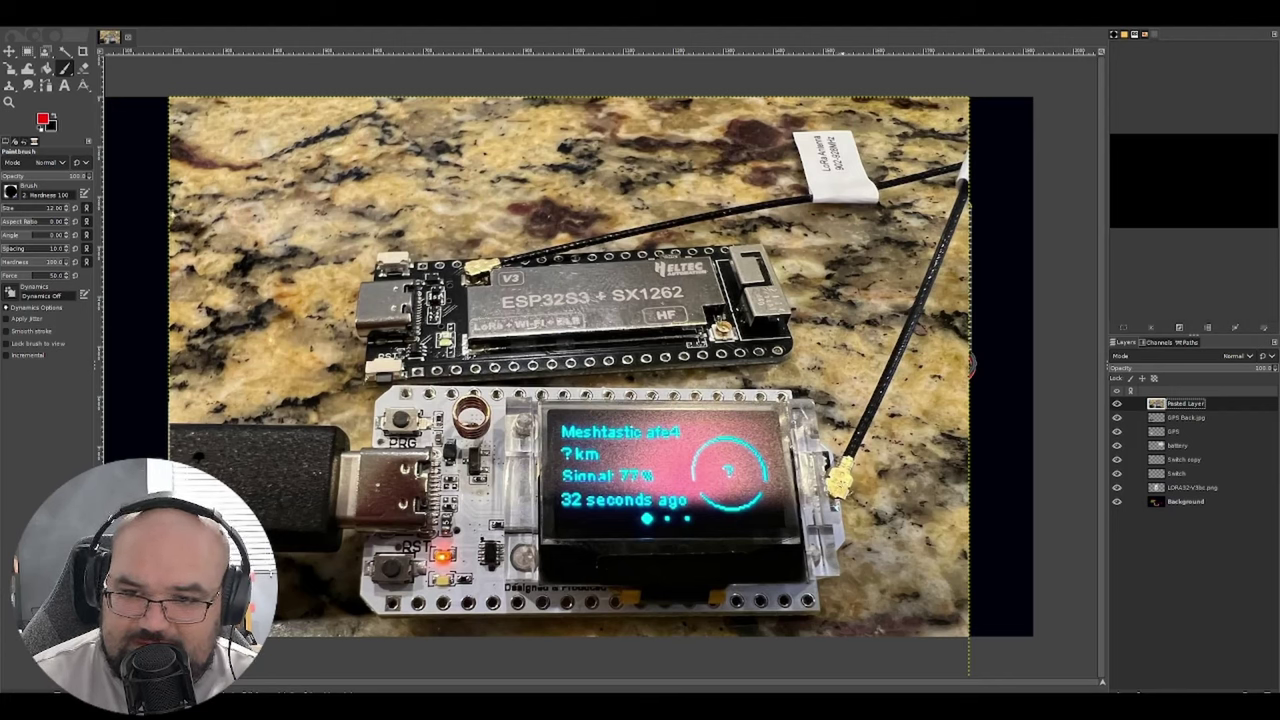
mouse_move(846, 458)
mouse_down()
mouse_move(800, 510)
mouse_move(855, 422)
mouse_up()
key(ctrl+z)
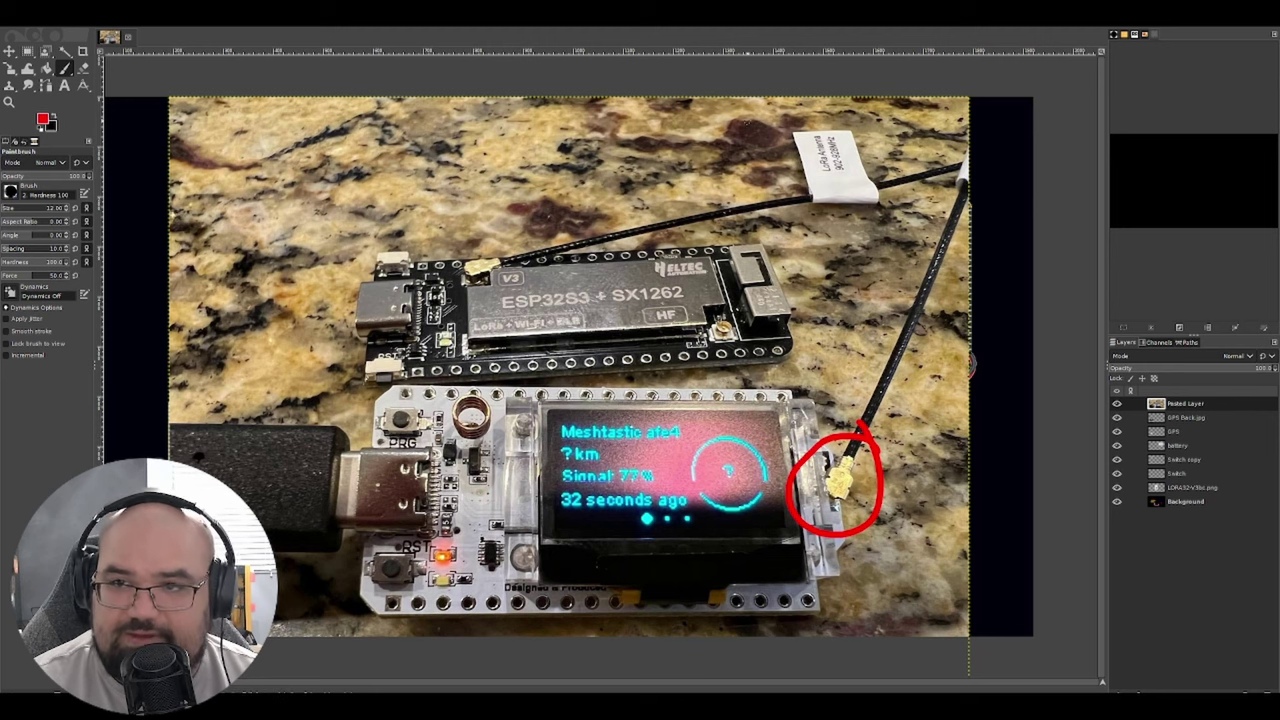
Hide the Pasted Layer and GPS Back.jpg, select the GPS front layer, and draw then undo a red circle
click(1117, 403)
click(1117, 417)
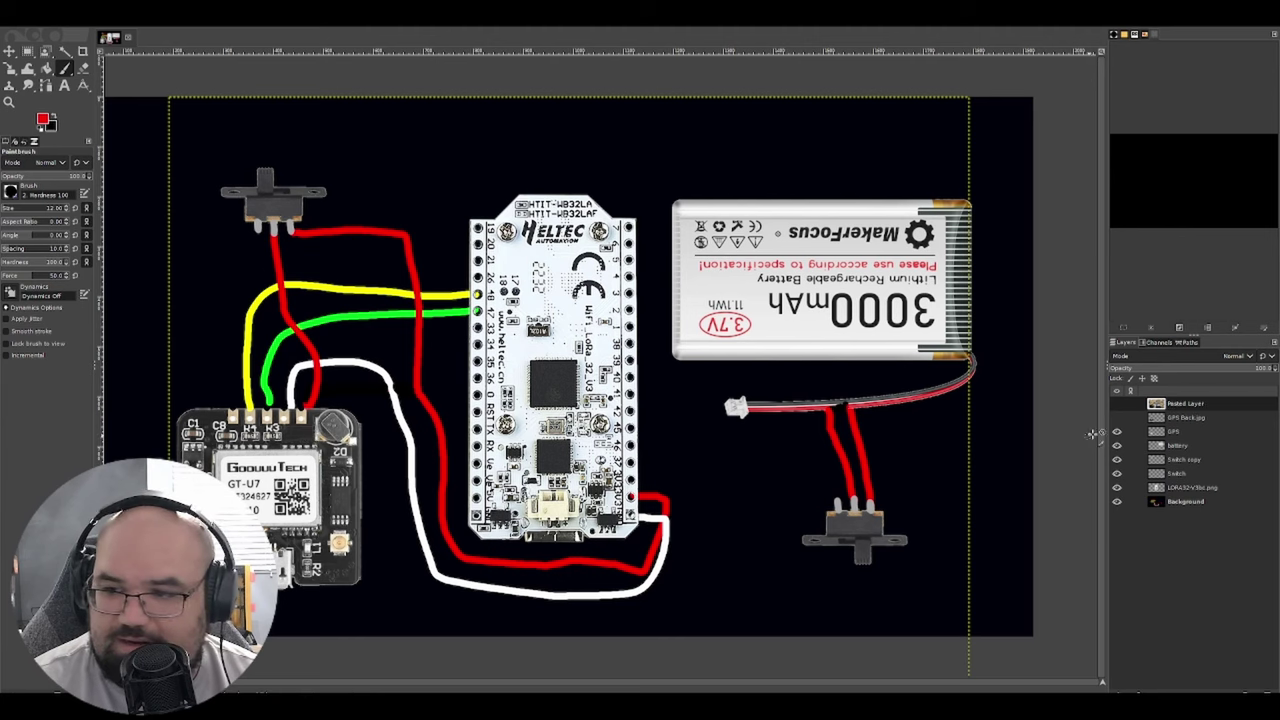
click(1130, 417)
click(1130, 431)
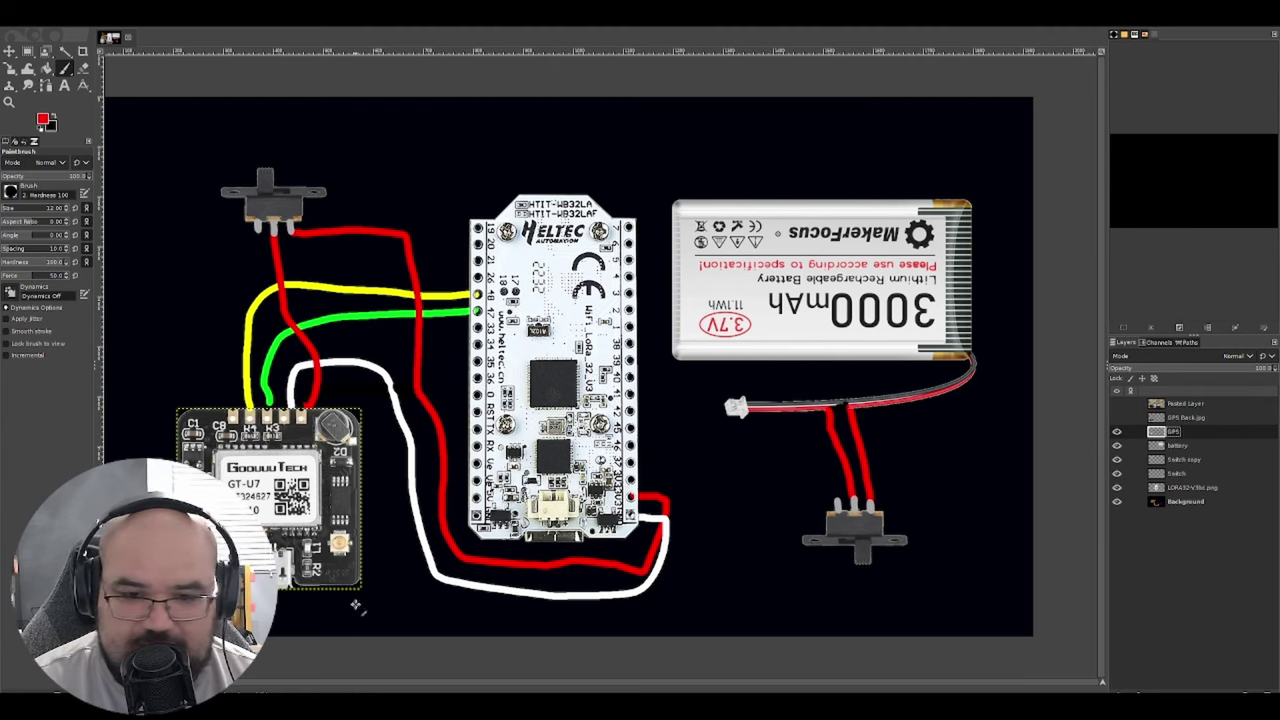
drag(345, 520, 360, 548)
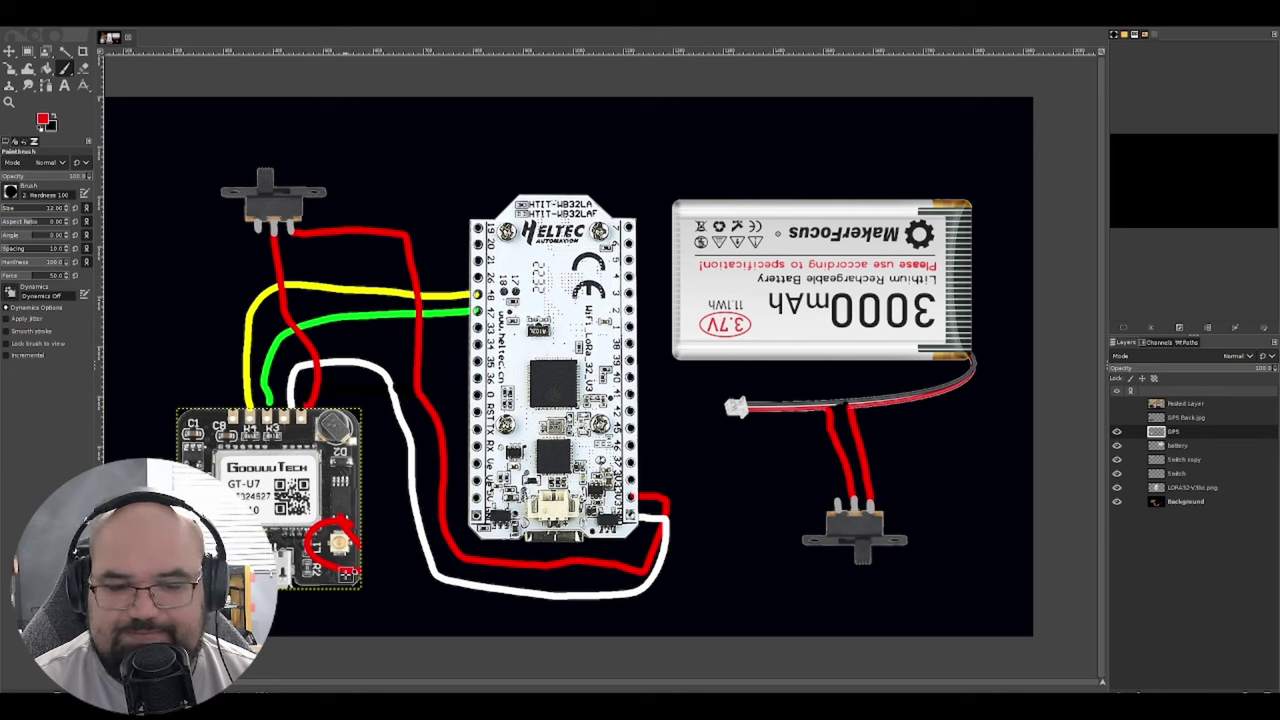
key(ctrl+z)
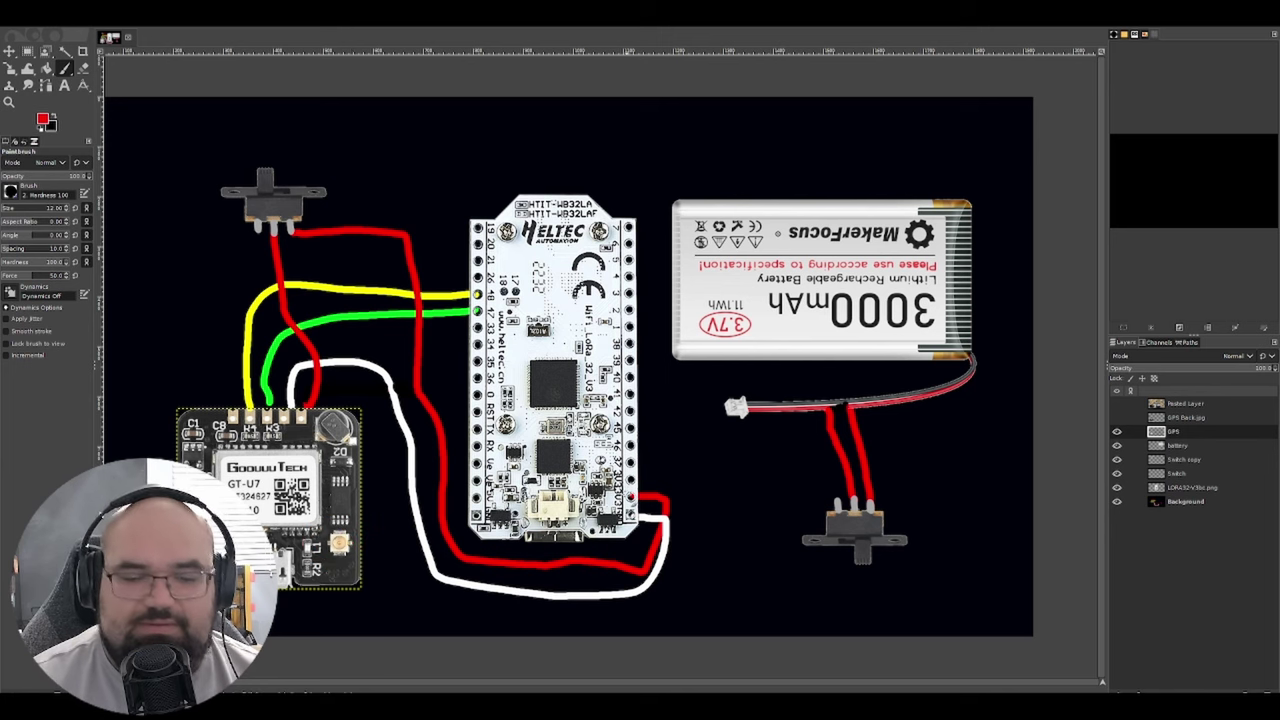